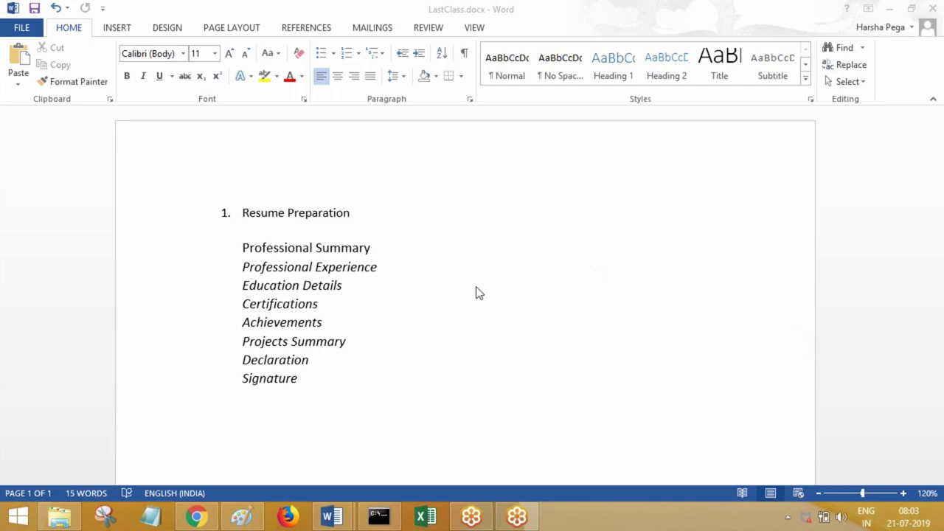
Scroll the page and check the outline headings to find where to insert the line.
drag(942, 172, 939, 195)
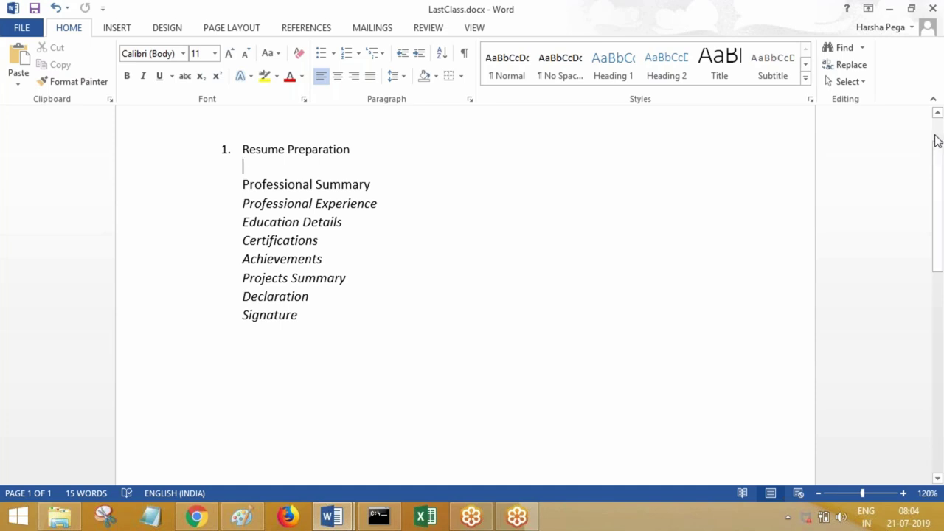
drag(935, 139, 936, 119)
click(465, 308)
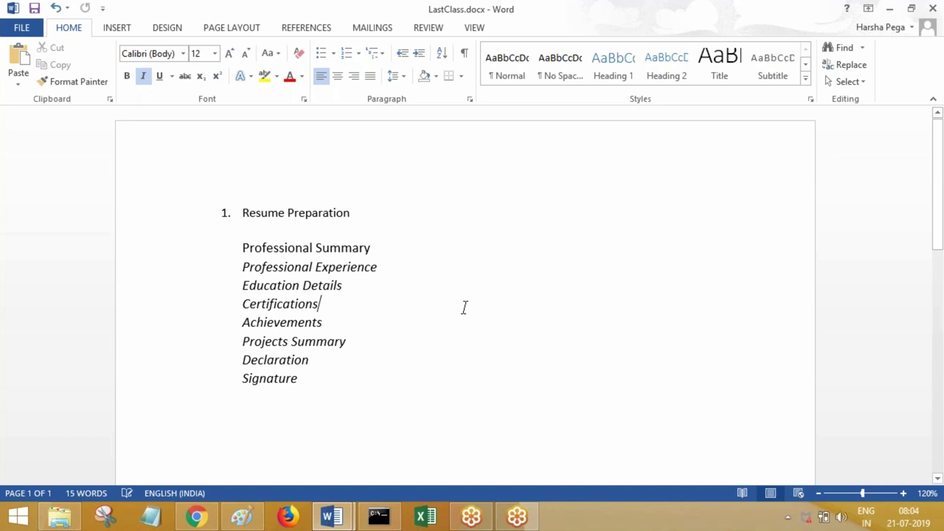
click(387, 270)
click(397, 246)
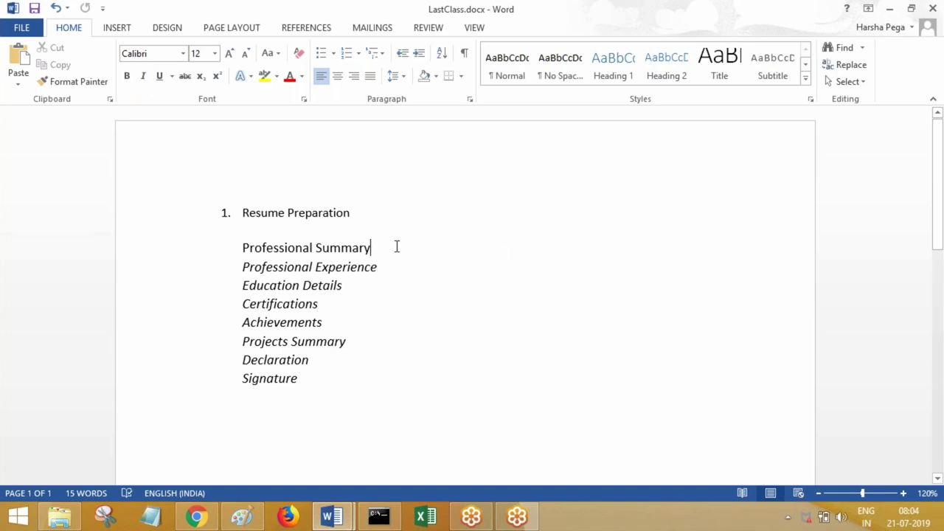
click(391, 266)
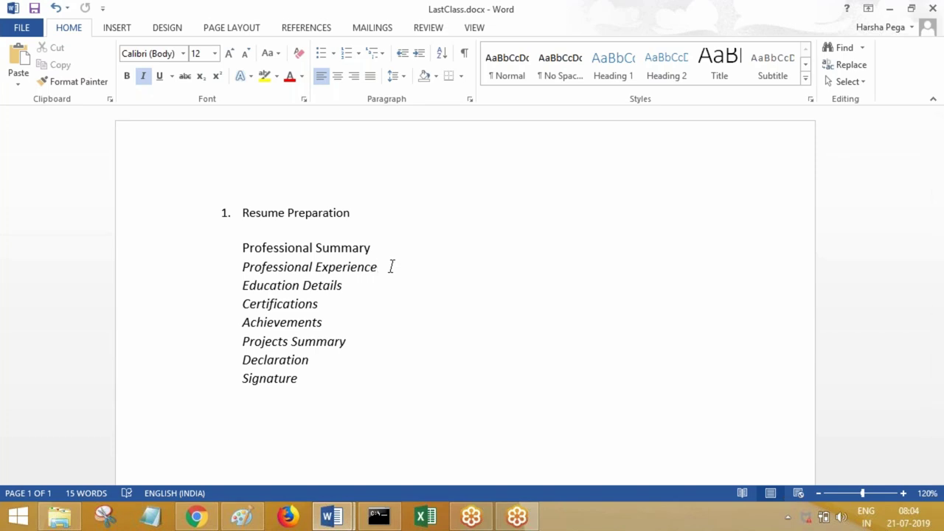
click(375, 213)
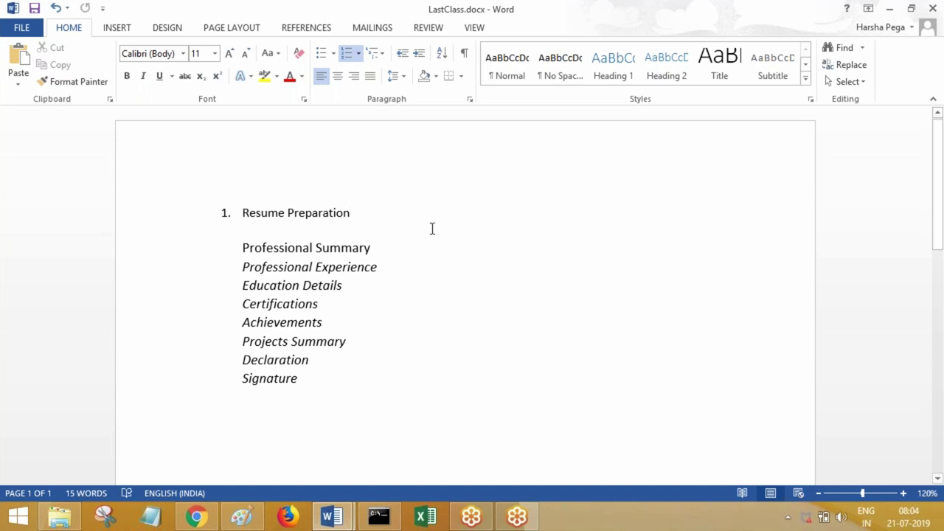
click(415, 274)
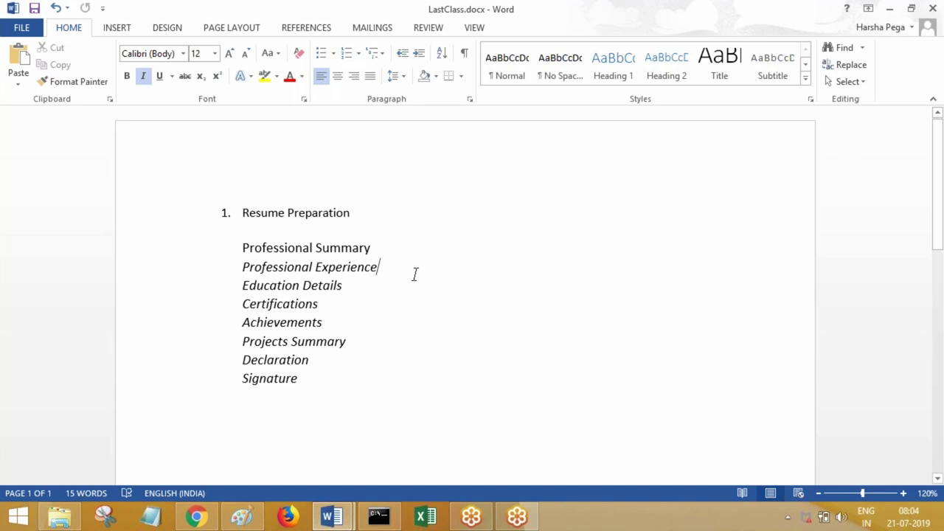
Add a blank, unnumbered indented line directly after Resume Preparation.
click(360, 216)
key(Return)
key(Return)
key(BackSpace)
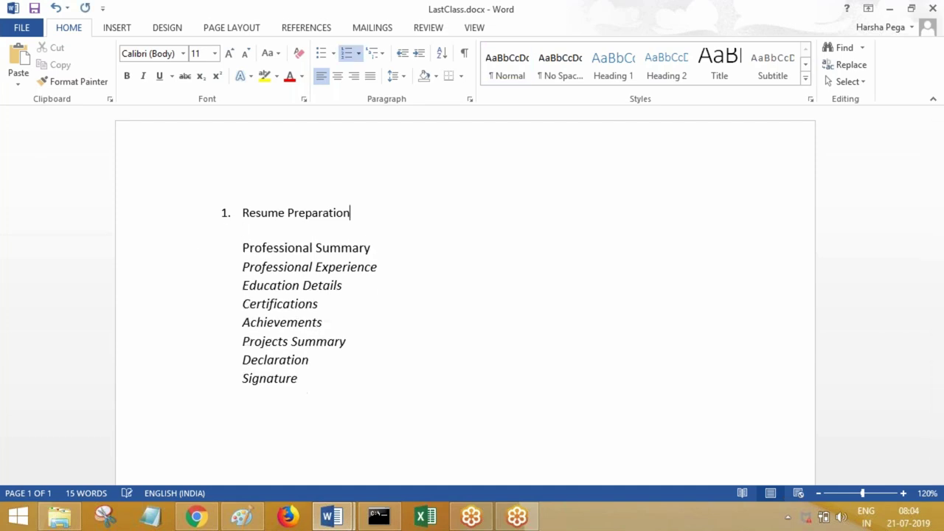
key(Return)
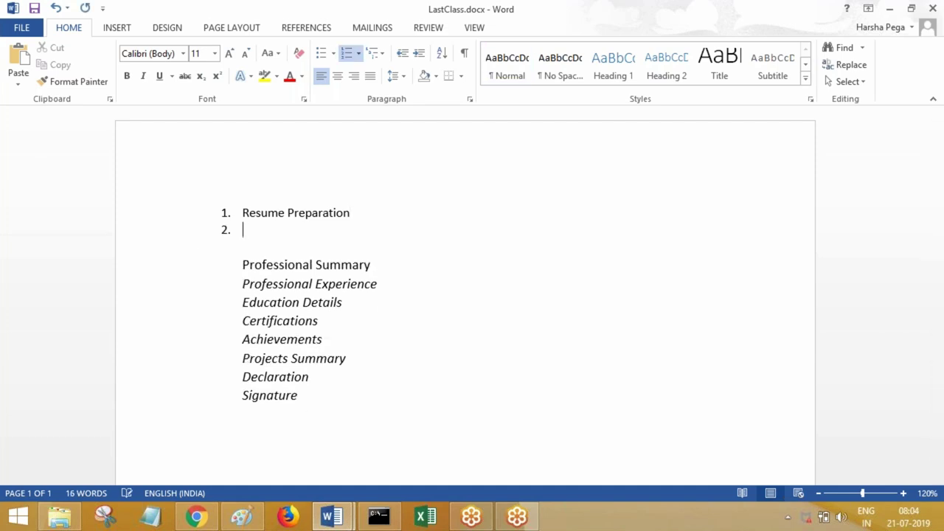
key(BackSpace)
key(Return)
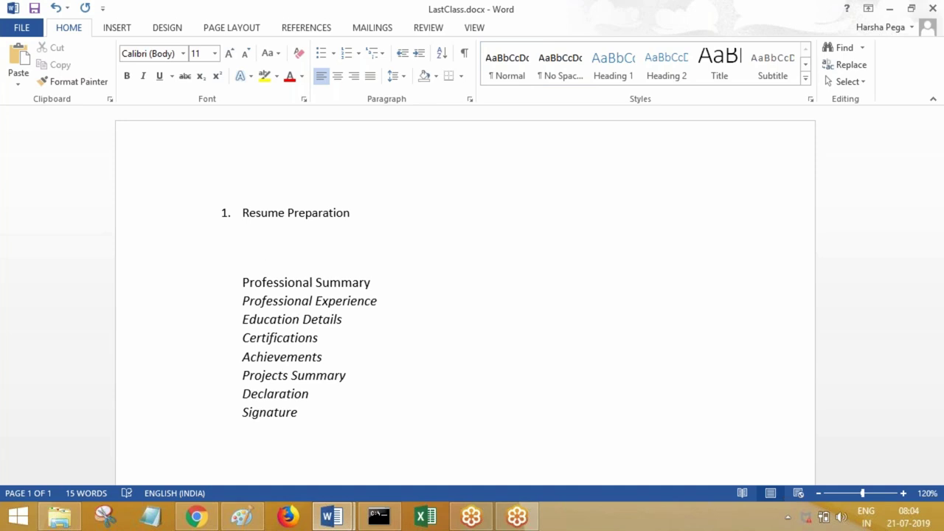
Enter 'Certifications Logo' on the new blank line below Resume Preparation.
text(Certifications)
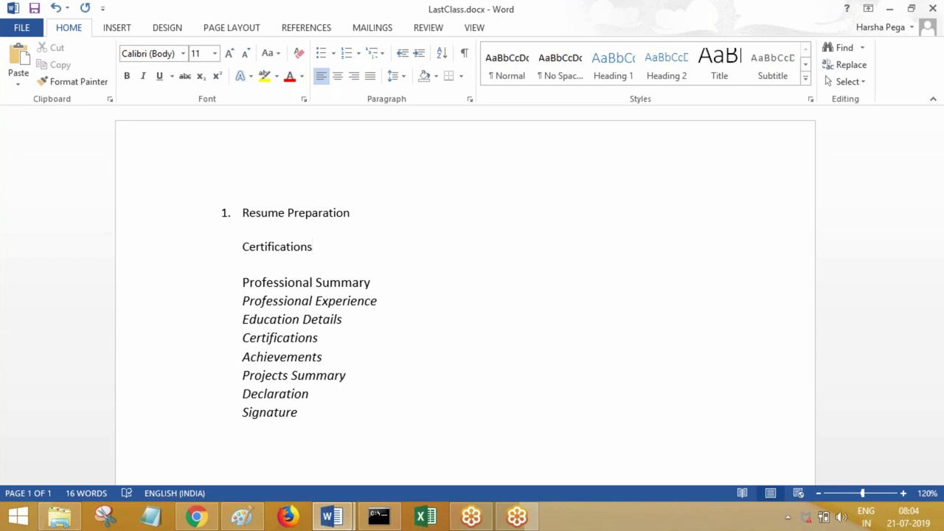
text(Logo)
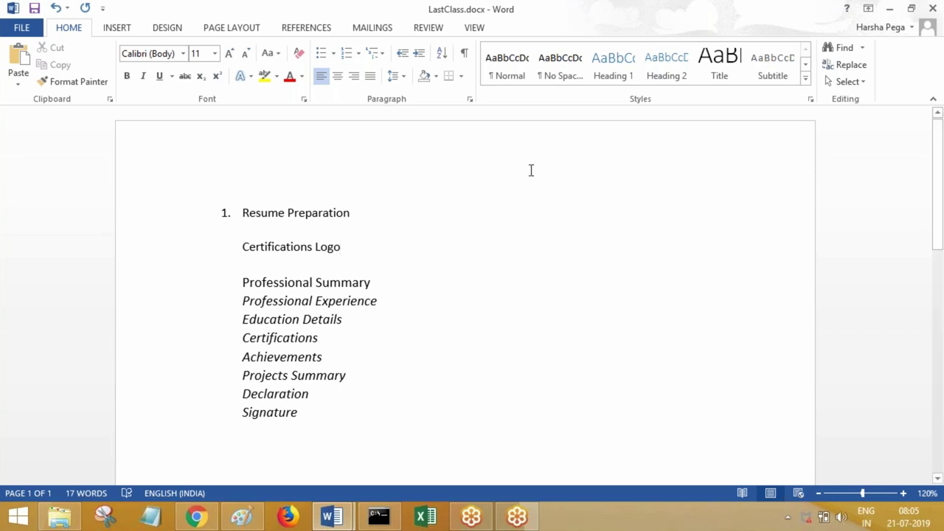
Put 'Name', 'Email' and 'Phone Number' on three separate lines in the page header.
double_click(687, 170)
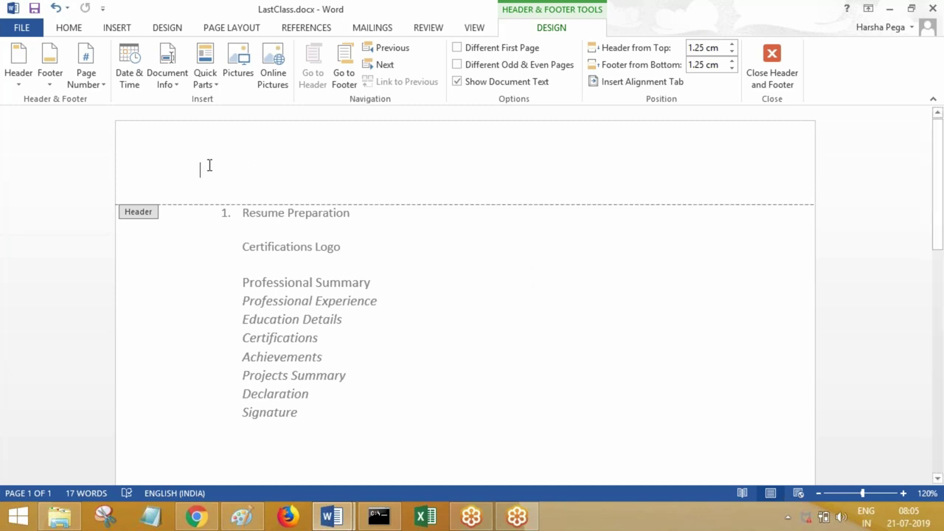
text(Name)
key(Return)
text(Email)
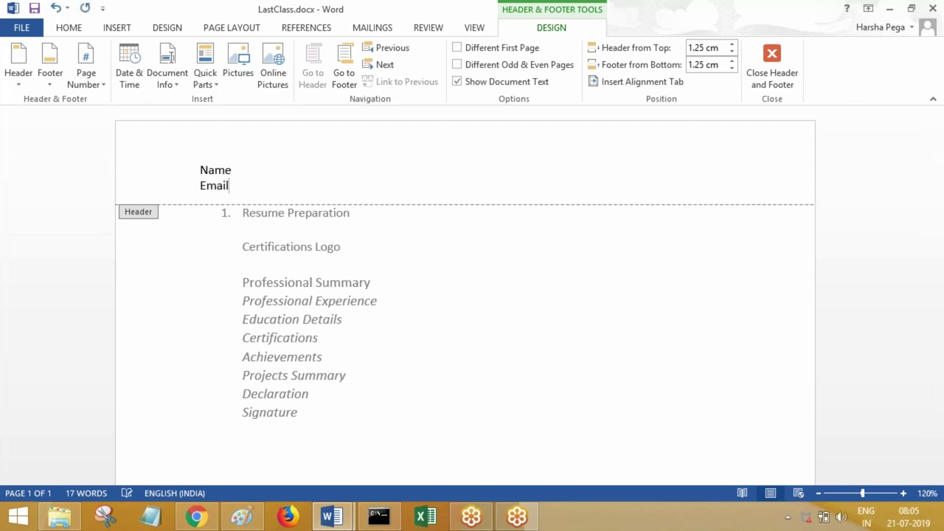
key(Return)
text(Phon)
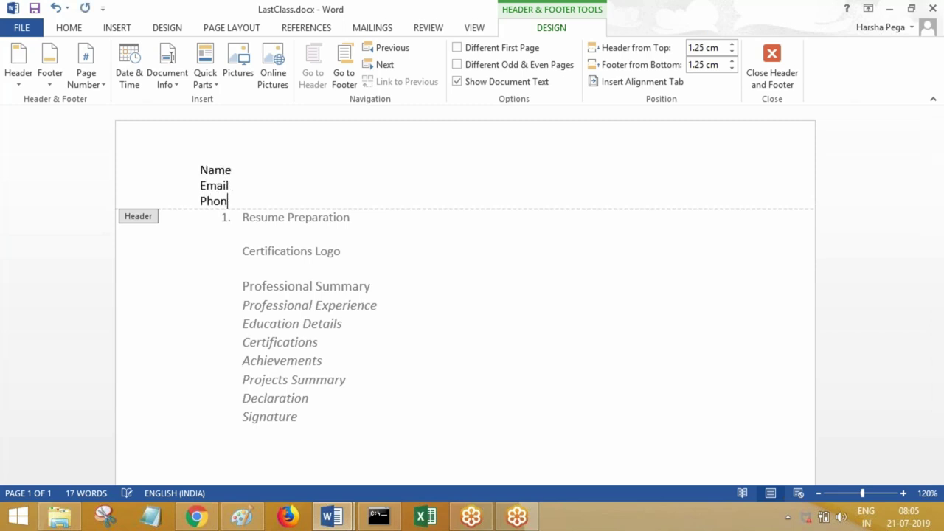
text(e Number)
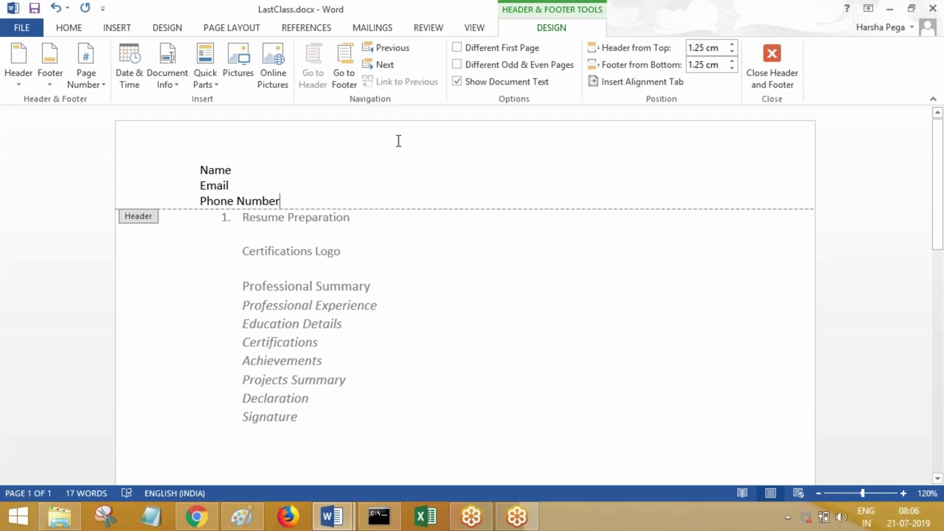
key(Up)
key(Up)
drag(198, 168, 289, 198)
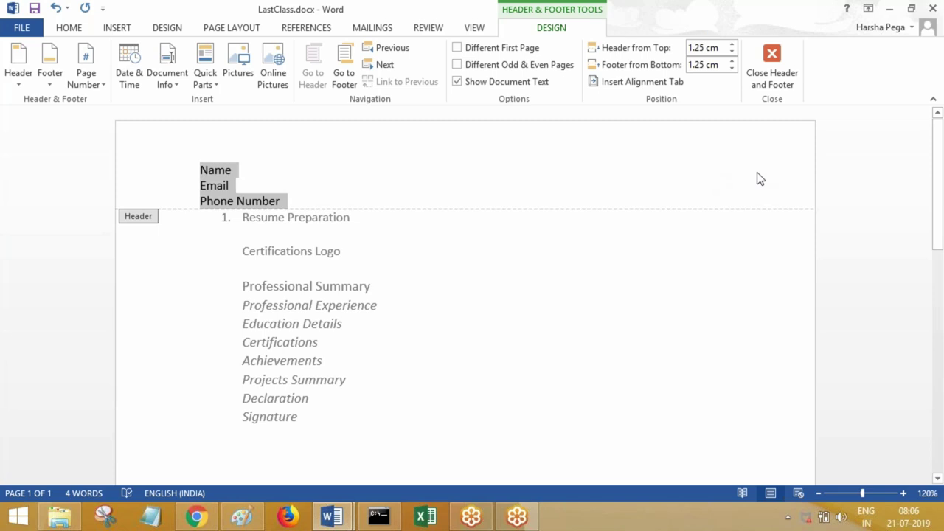
click(401, 205)
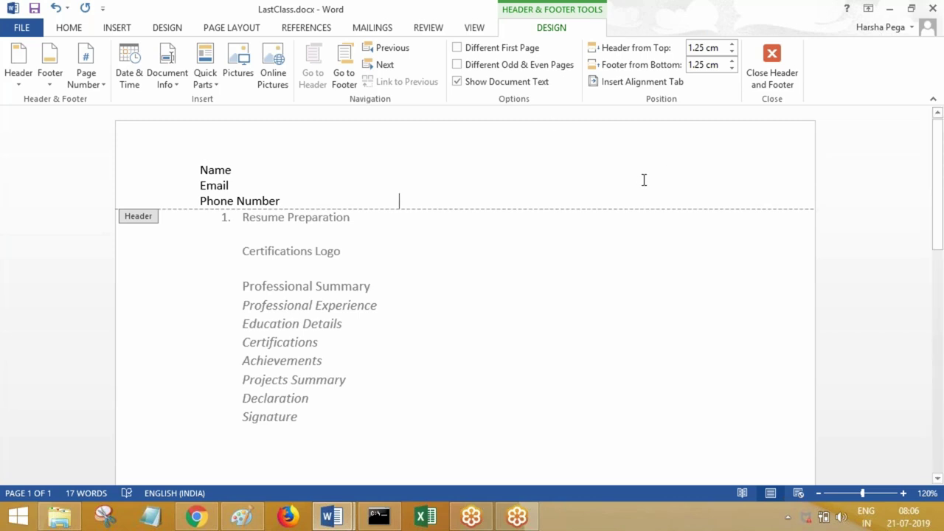
Close the header and add empty lines after the Professional Summary heading.
double_click(451, 283)
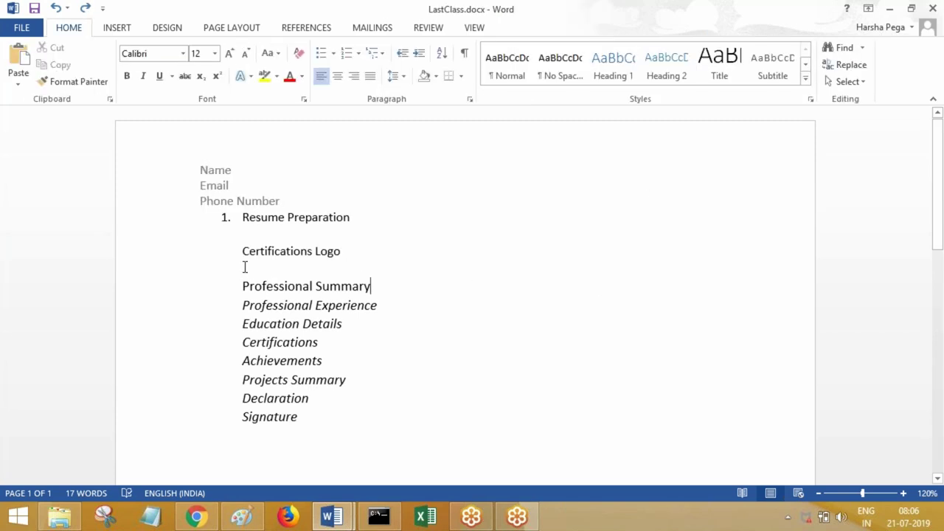
key(Return)
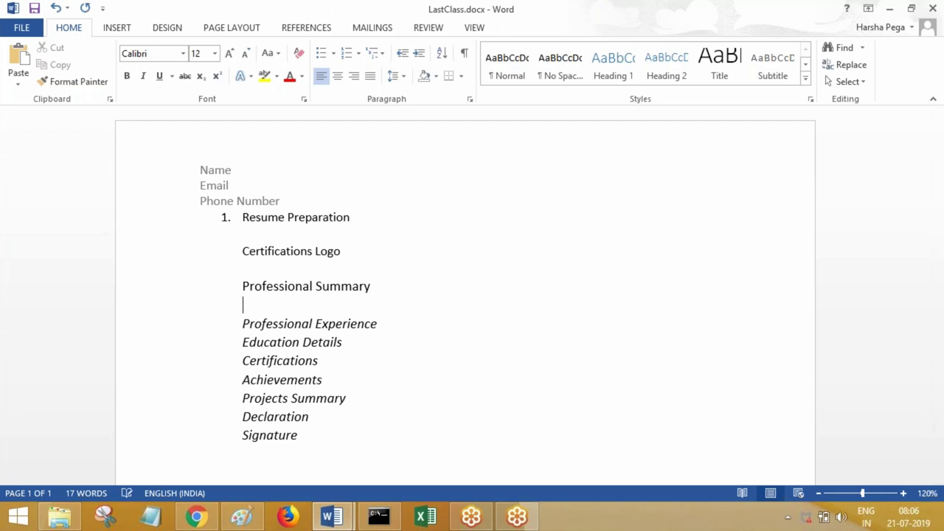
drag(244, 286, 376, 287)
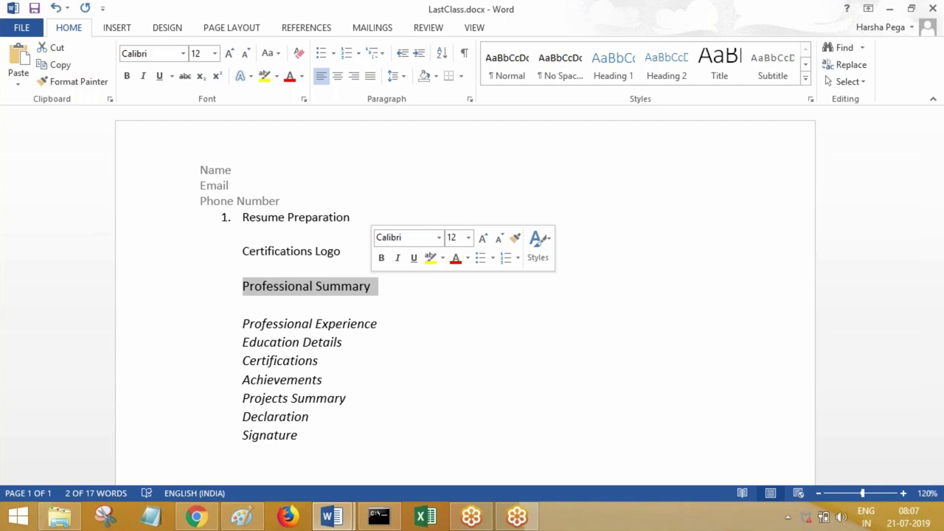
click(388, 293)
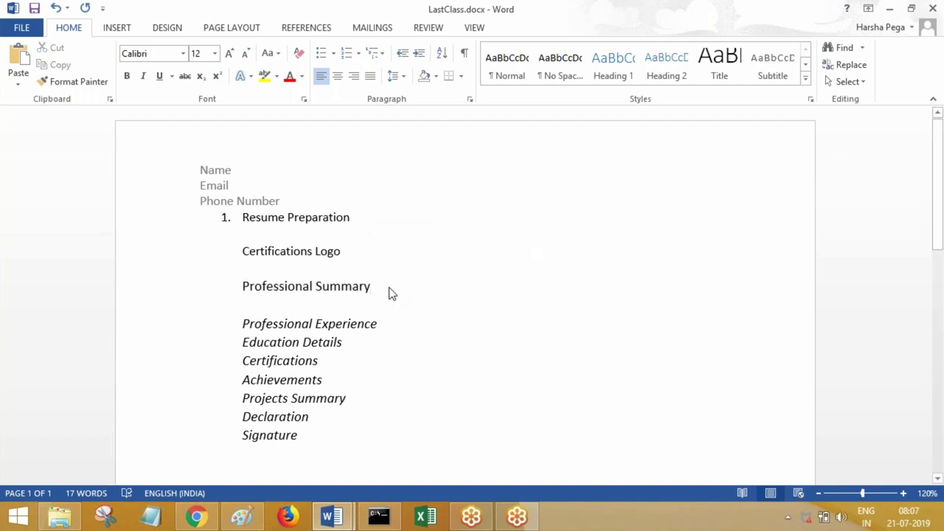
key(Return)
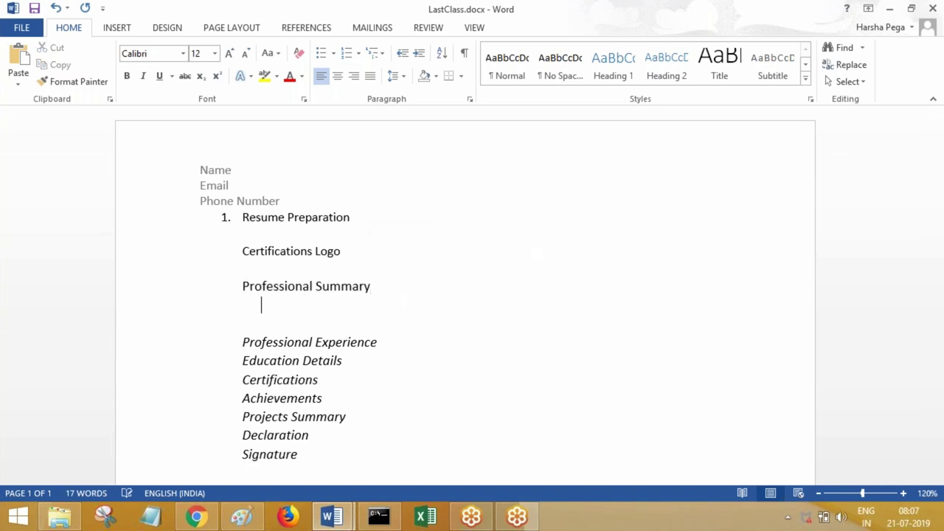
Cut Professional Experience from the list and paste it above Professional Summary.
click(239, 343)
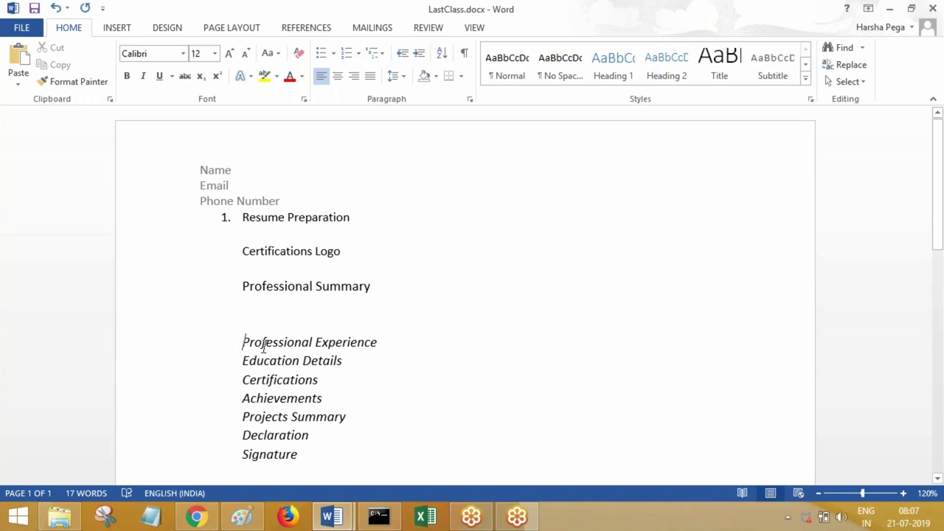
drag(264, 345, 408, 344)
click(408, 344)
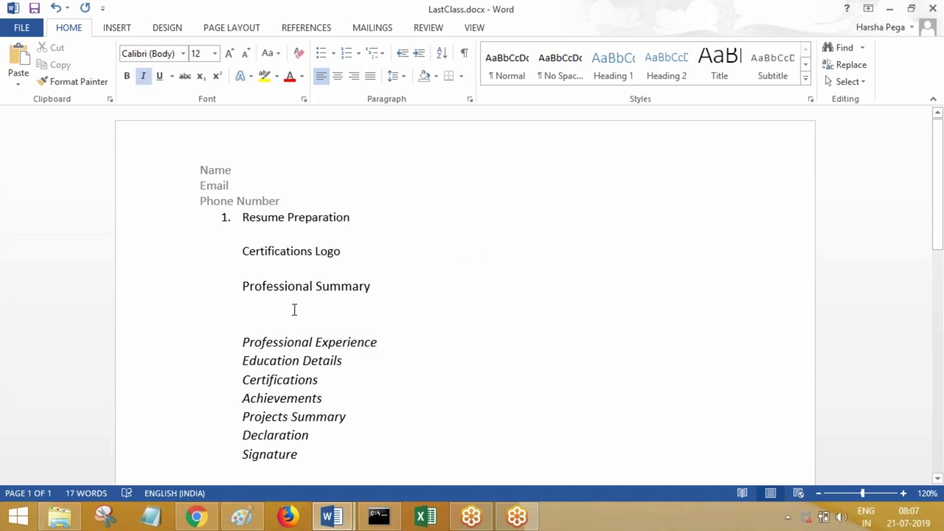
click(294, 309)
drag(379, 342, 268, 341)
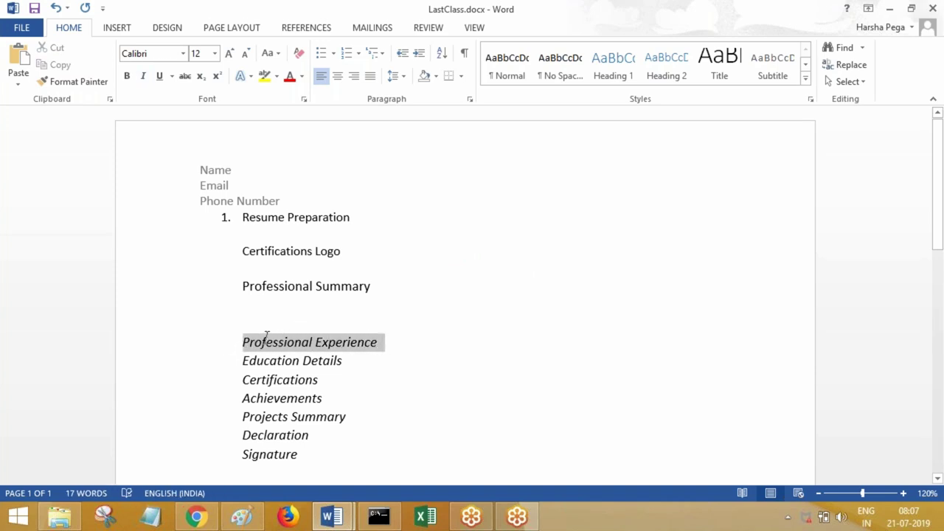
key(ctrl+x)
click(257, 270)
key(Return)
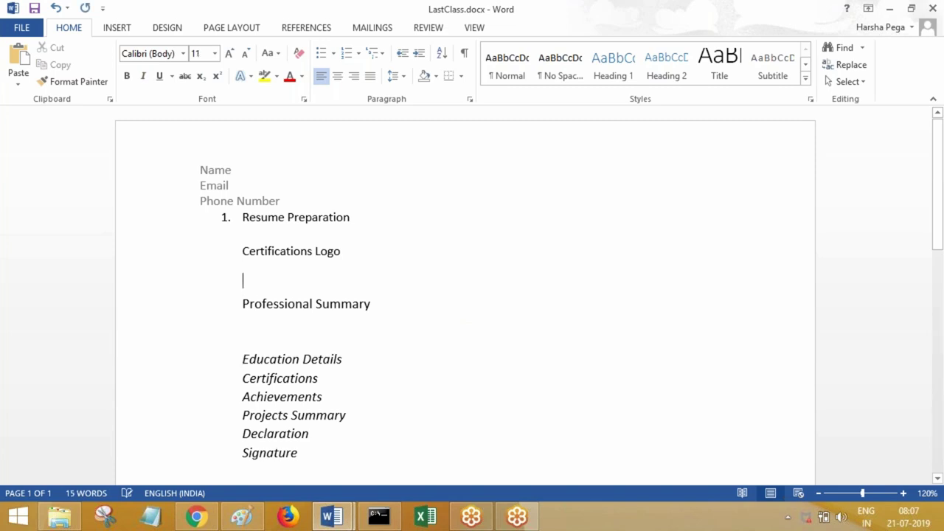
key(ctrl+v)
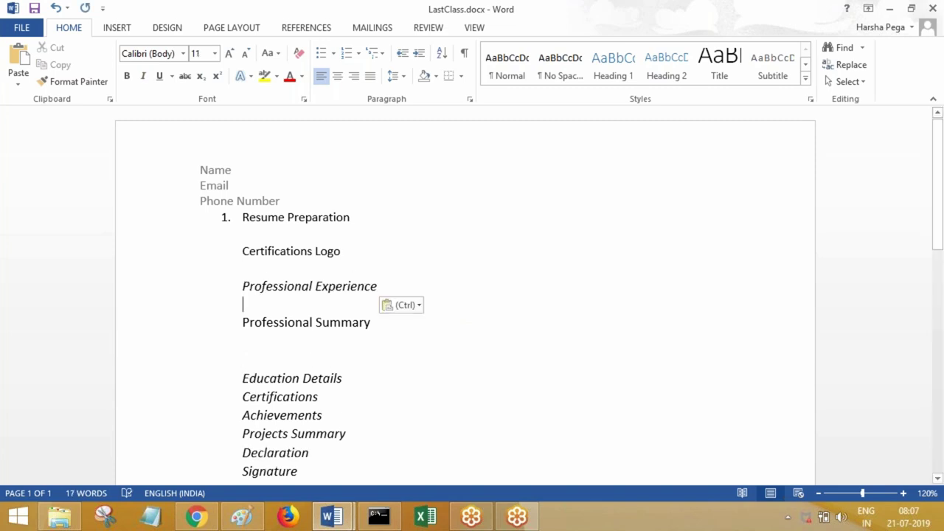
Add 'Total IT Exp , Relavant Exp..' under Professional Experience and start a new line.
key(Escape)
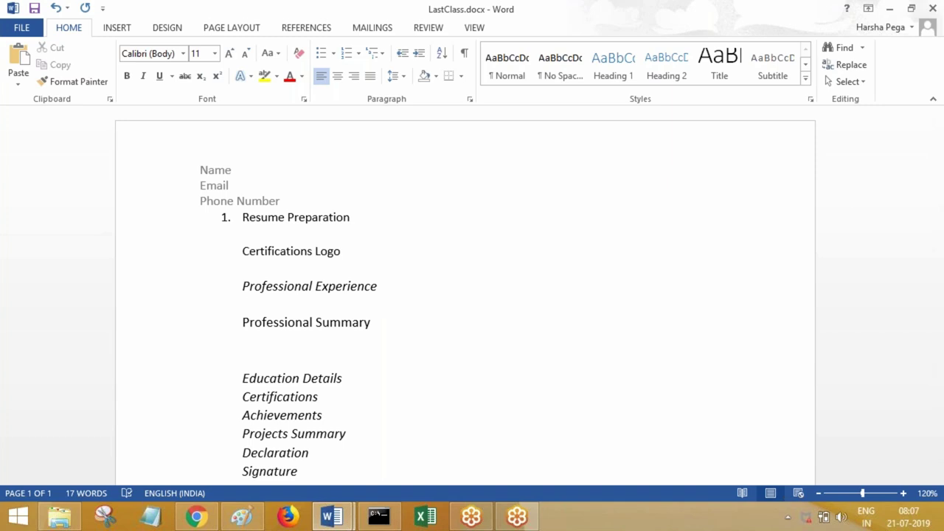
text(Total IT Exp ,)
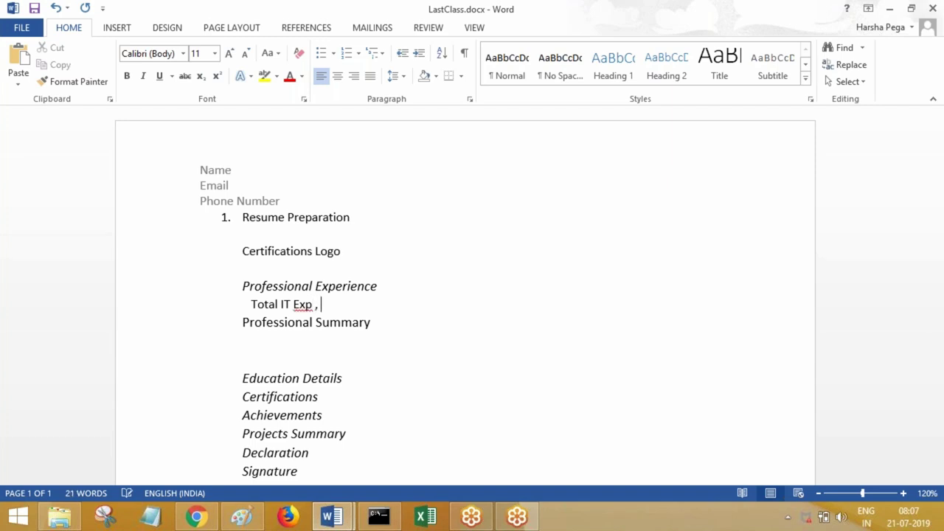
text( Relavant Exp)
text(..)
key(Return)
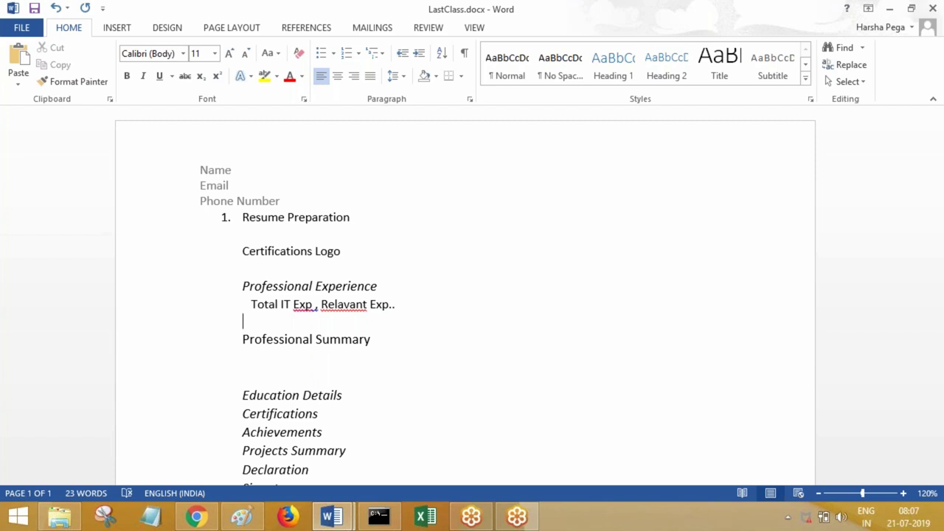
Open an indented blank line under Professional Summary.
click(381, 339)
key(Return)
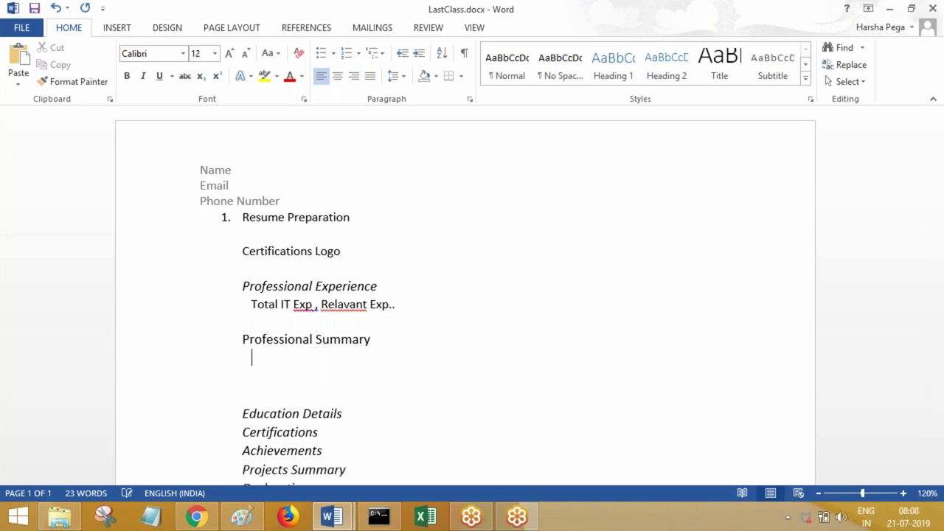
double_click(292, 354)
click(274, 358)
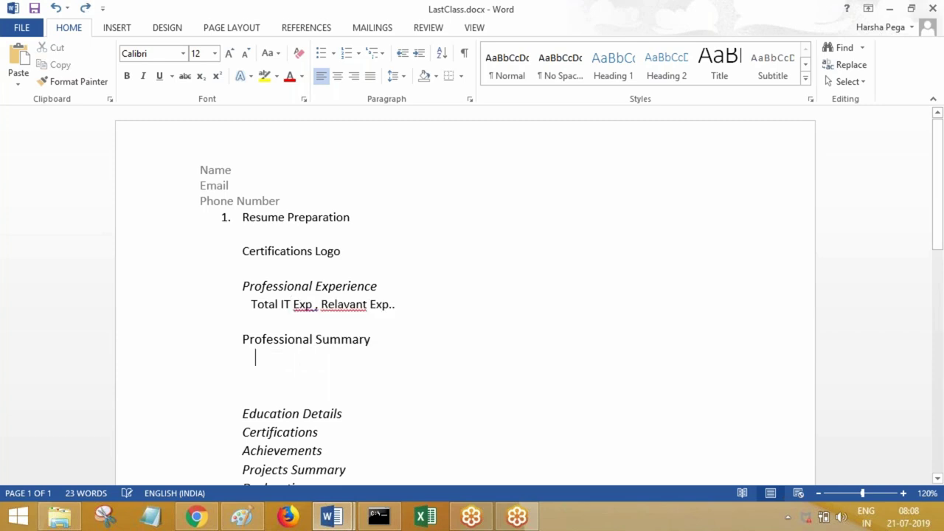
Delete the trailing dots so the experience line ends at 'Relavant Exp'.
drag(252, 304, 396, 305)
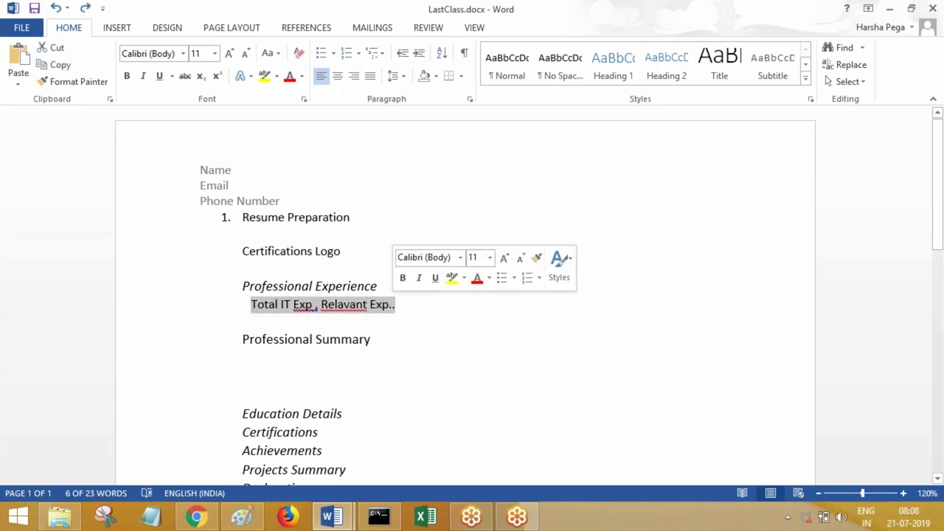
click(276, 362)
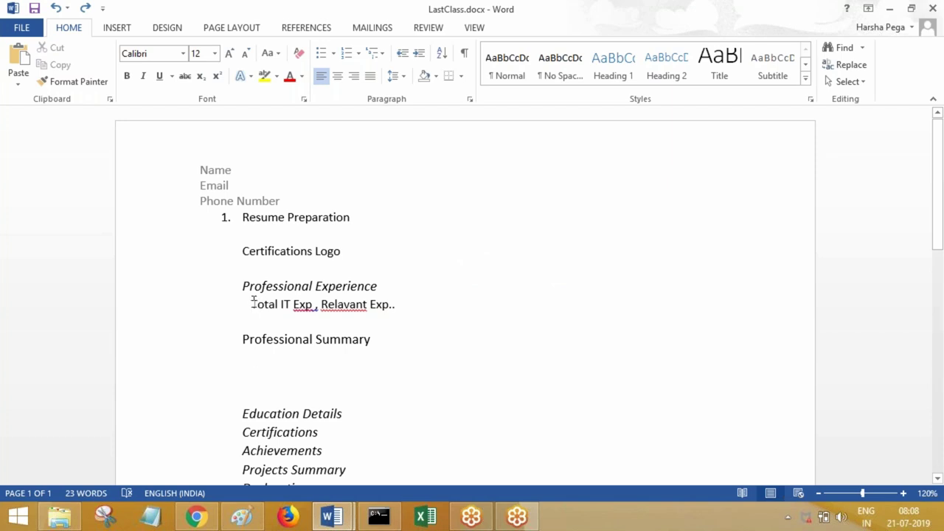
drag(252, 304, 315, 302)
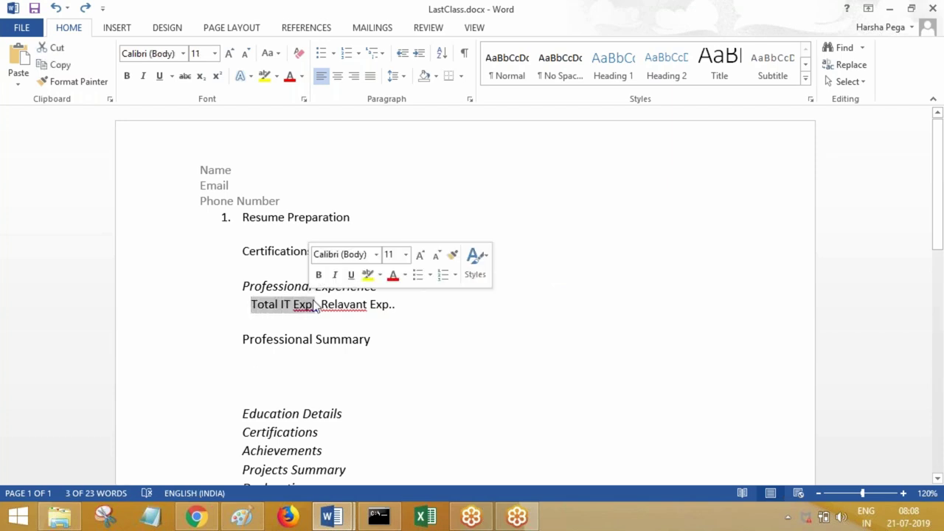
click(316, 303)
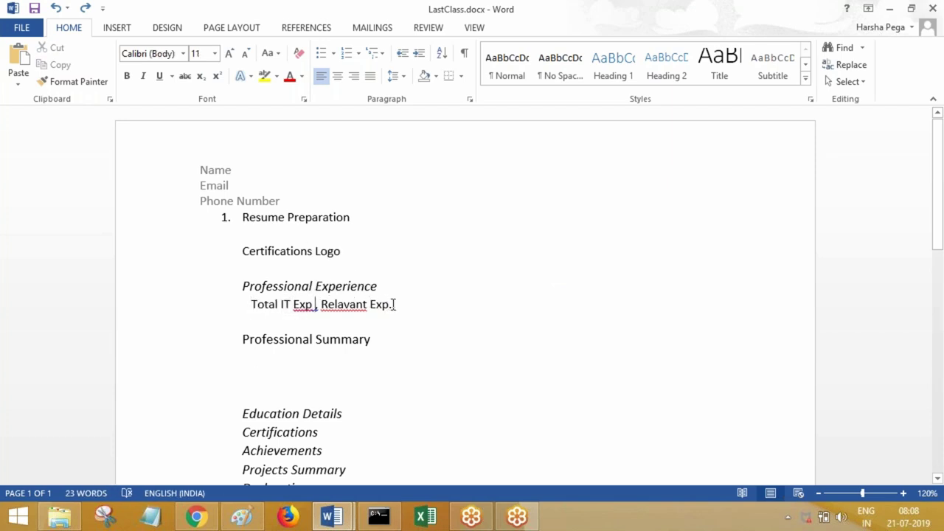
click(393, 304)
key(BackSpace)
Append 'Pega 4 year , 2 year exp BA, 2 year exp Manual testing Eng' to the experience line.
text(Pega 4)
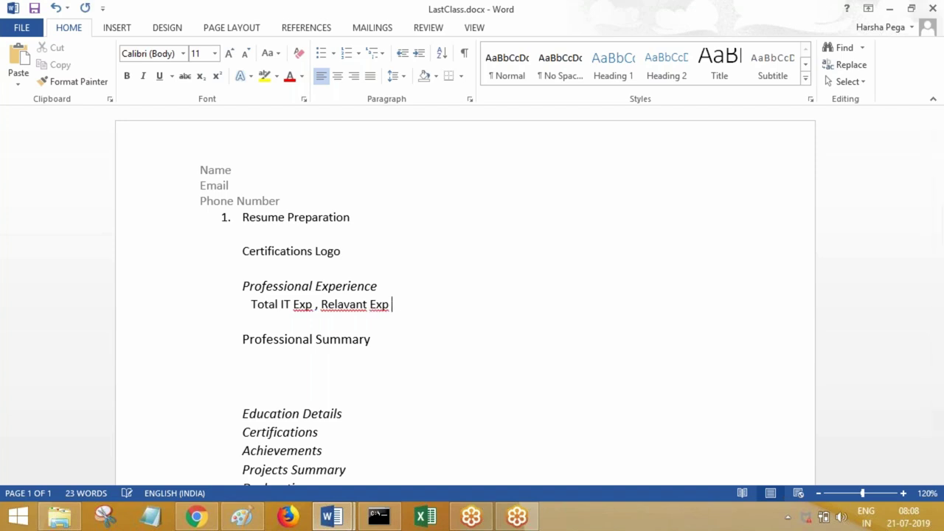
text( year , )
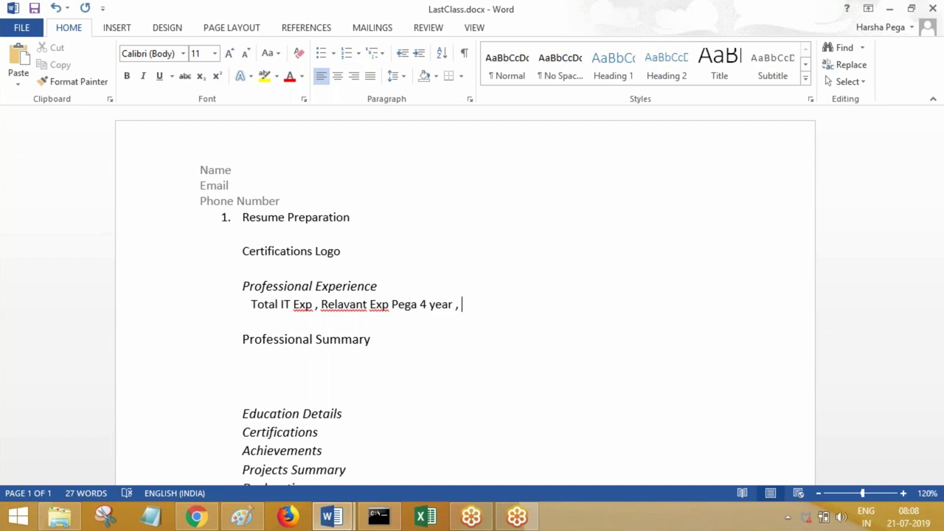
text(2 year exp B)
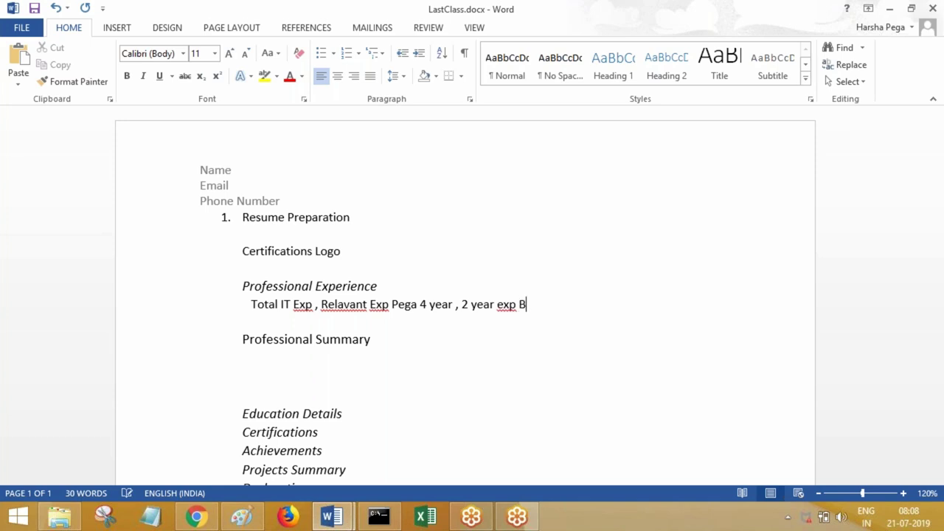
text(A, 2 year aex)
key(BackSpace)
key(BackSpace)
key(BackSpace)
text(expp)
key(BackSpace)
key(BackSpace)
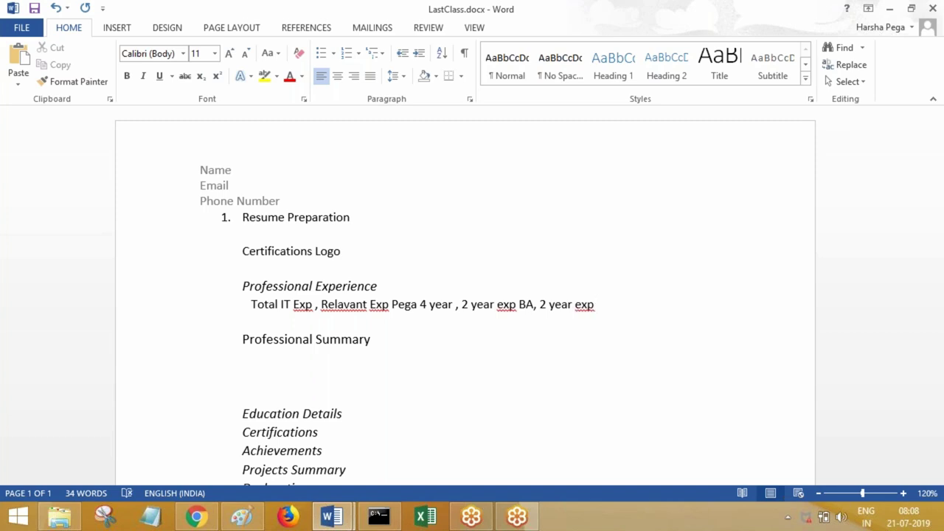
text(Manual testing Eng)
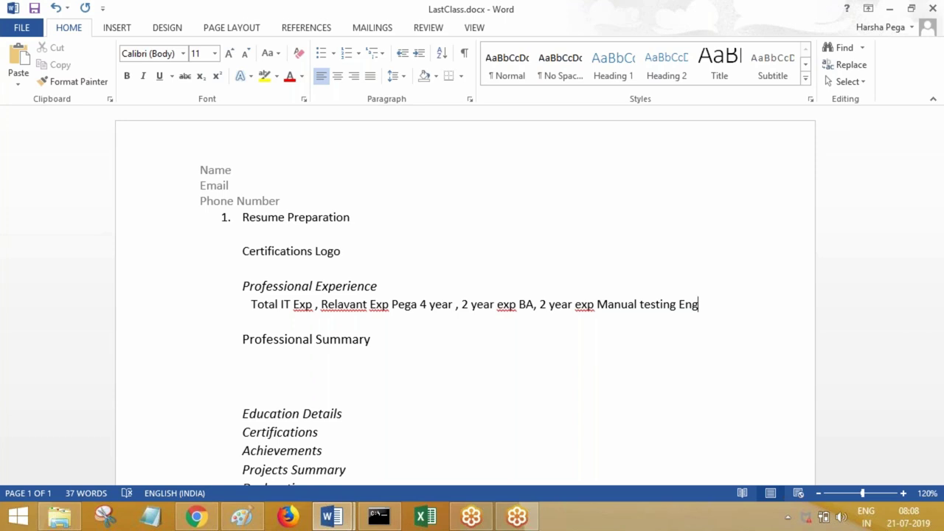
Add another blank line under Professional Summary and review parts of the experience line.
click(384, 339)
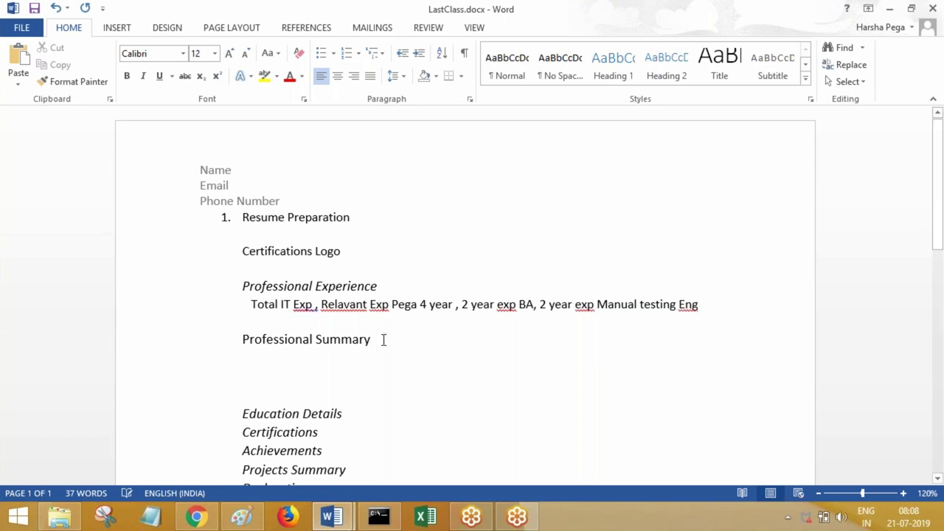
key(Return)
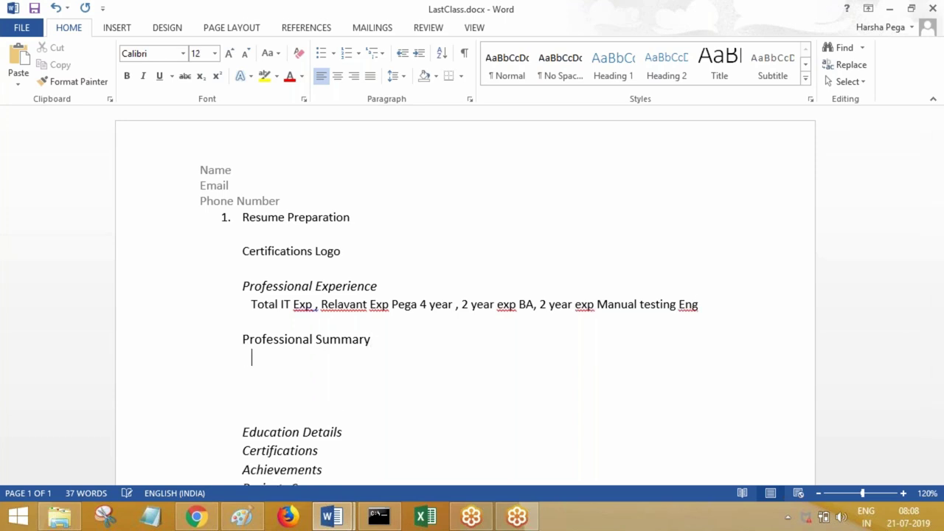
drag(253, 303, 701, 320)
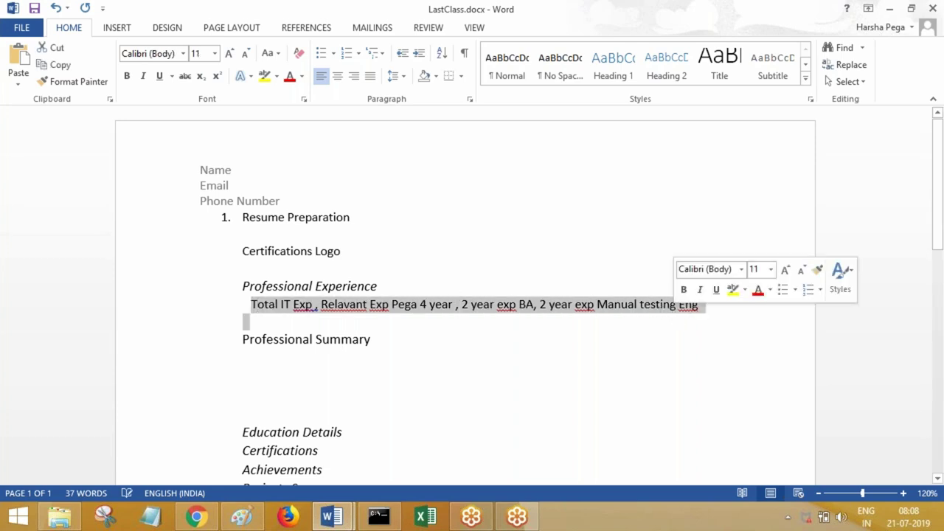
click(386, 365)
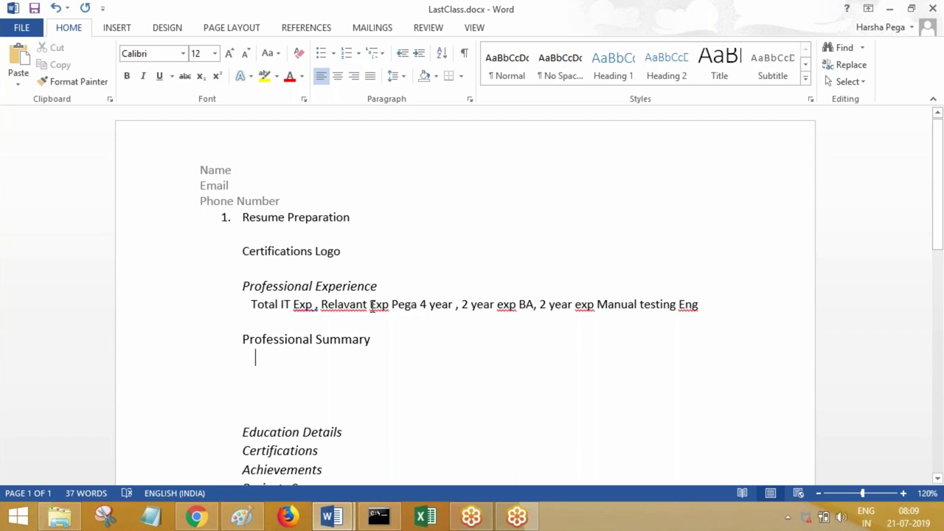
drag(372, 307, 455, 304)
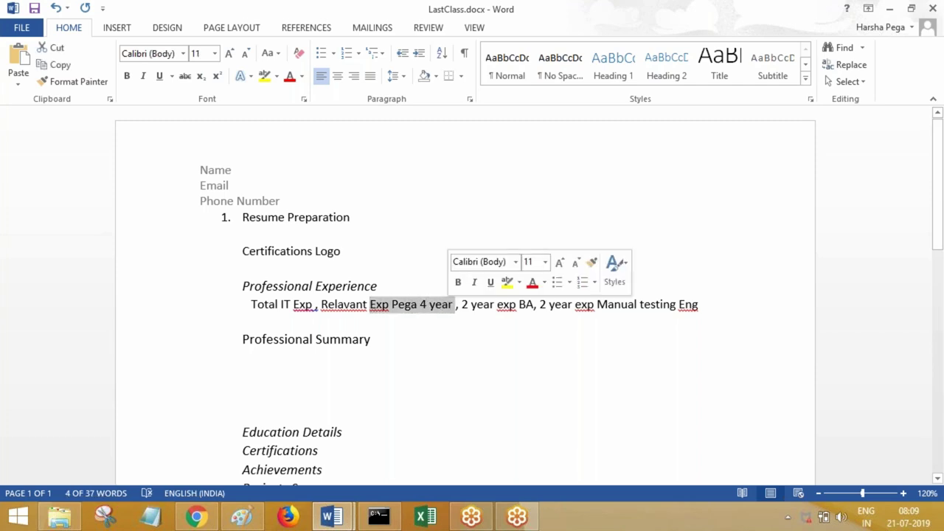
click(660, 305)
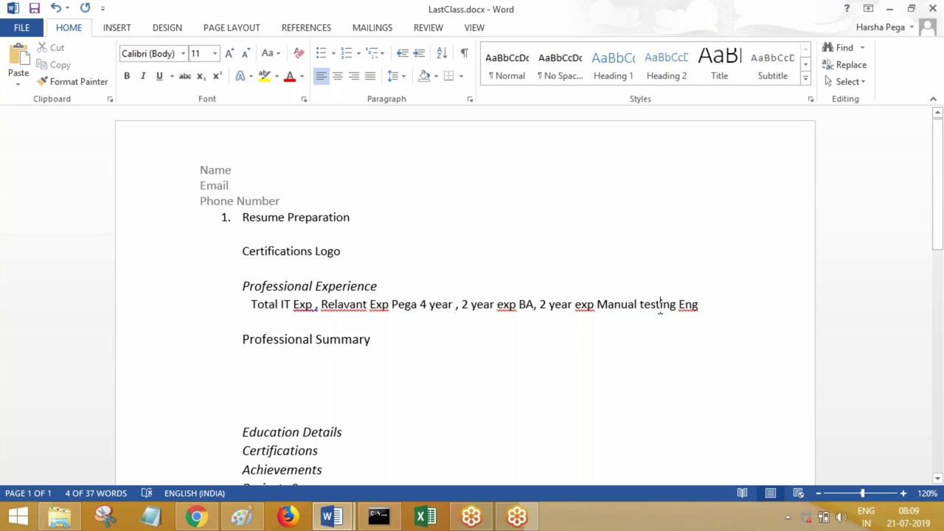
double_click(660, 304)
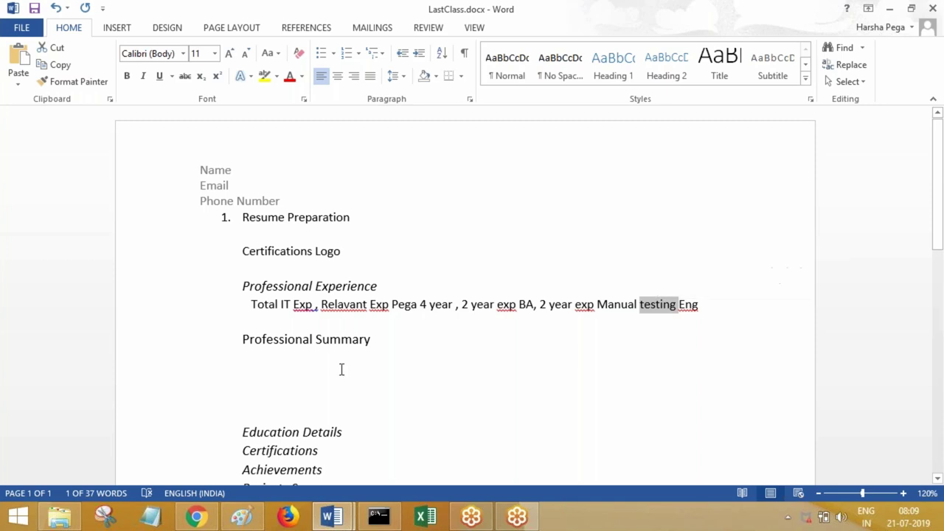
click(294, 361)
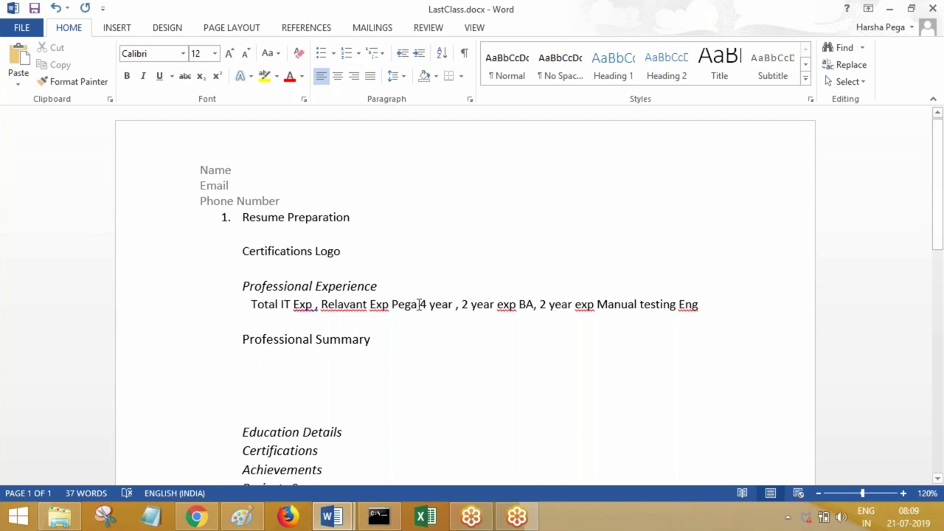
drag(370, 304, 453, 304)
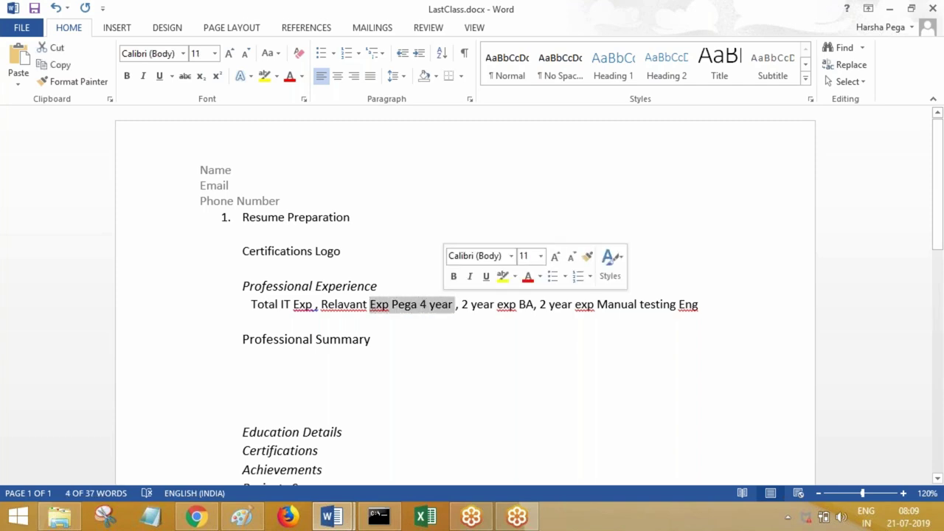
Write 'Workin Pega in Domains' on the blank line below Professional Summary.
click(266, 359)
text(Worki)
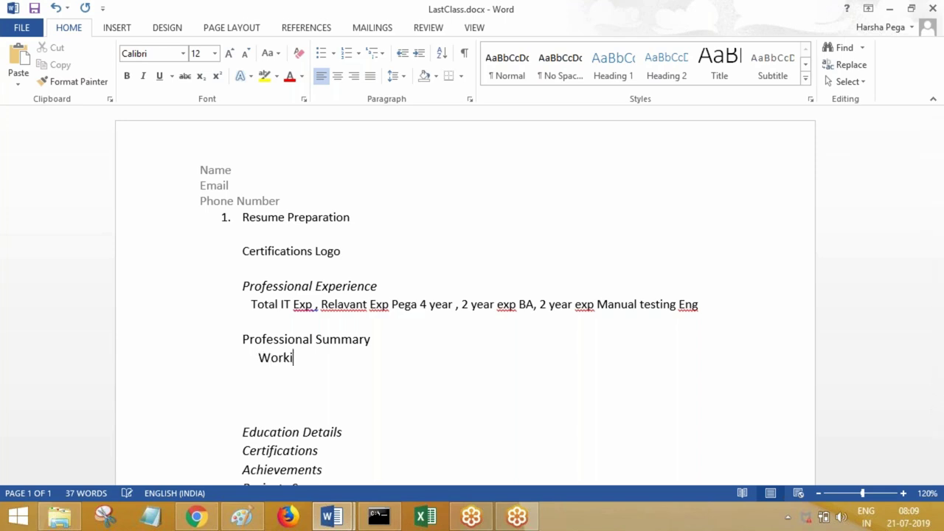
text(n Pega in )
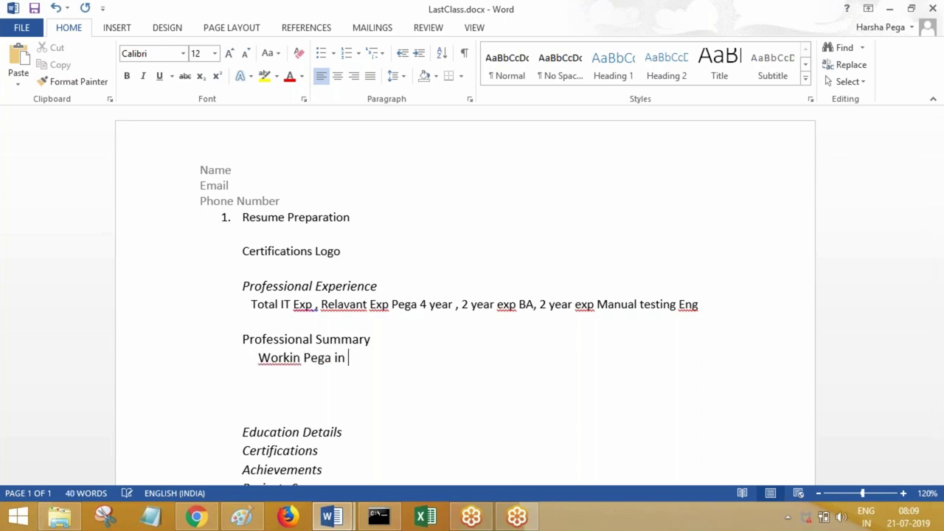
text(D)
key(BackSpace)
text(Domains)
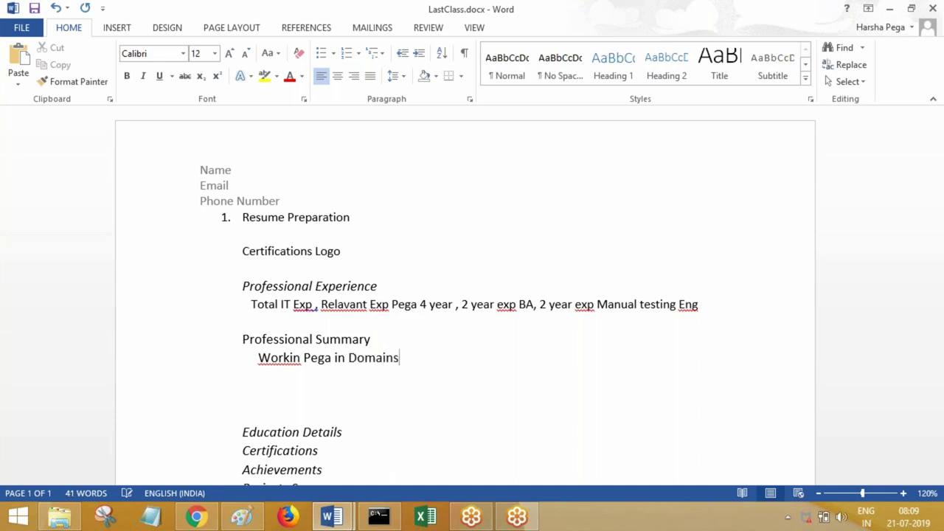